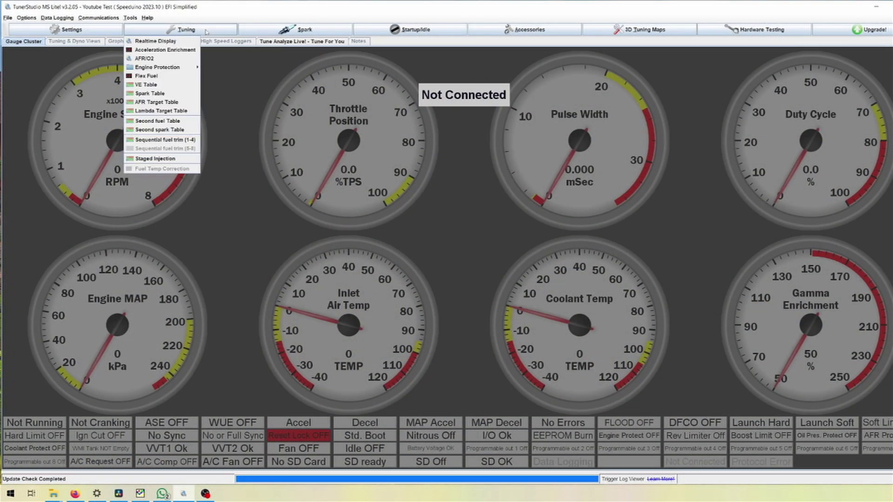
# - Open the Acceleration Enrichment settings and confirm deceleration fuel cutoff is still Off
pyautogui.click(180, 50)
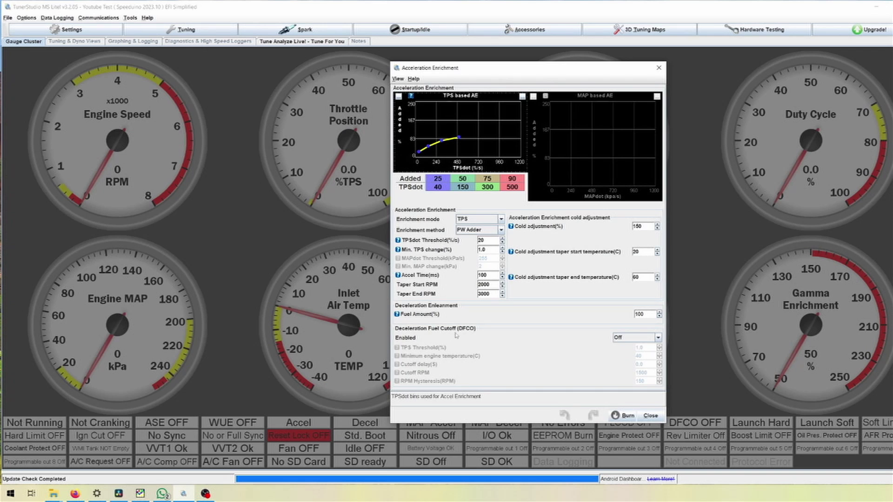
pyautogui.click(200, 30)
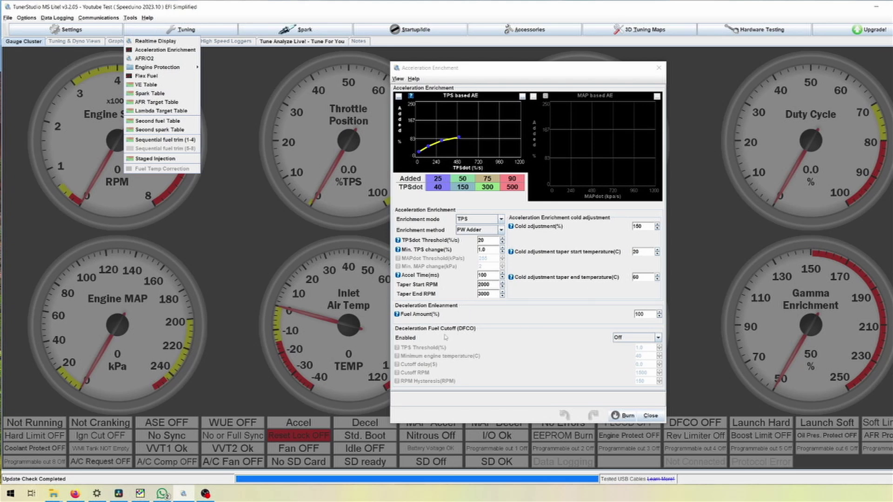
# - Turn deceleration fuel cutoff On and begin setting the cutoff delay to 3
pyautogui.click(487, 135)
pyautogui.moveTo(489, 70); pyautogui.dragTo(398, 55)
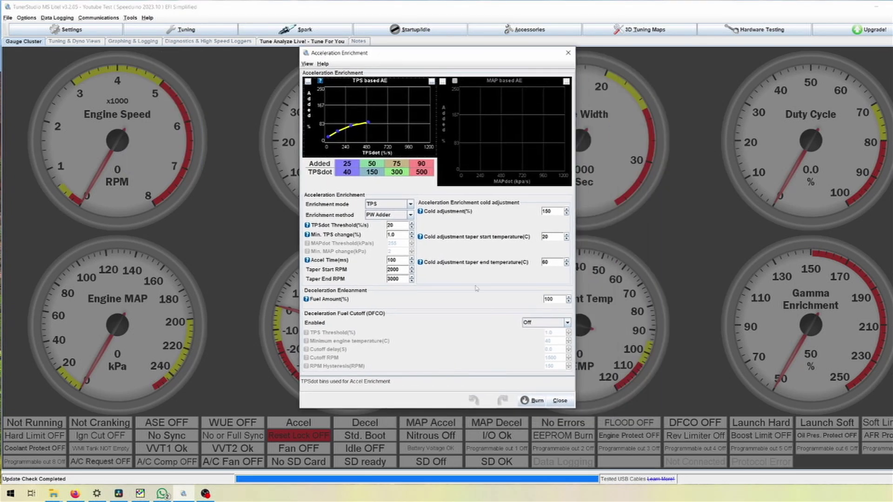
pyautogui.click(532, 323)
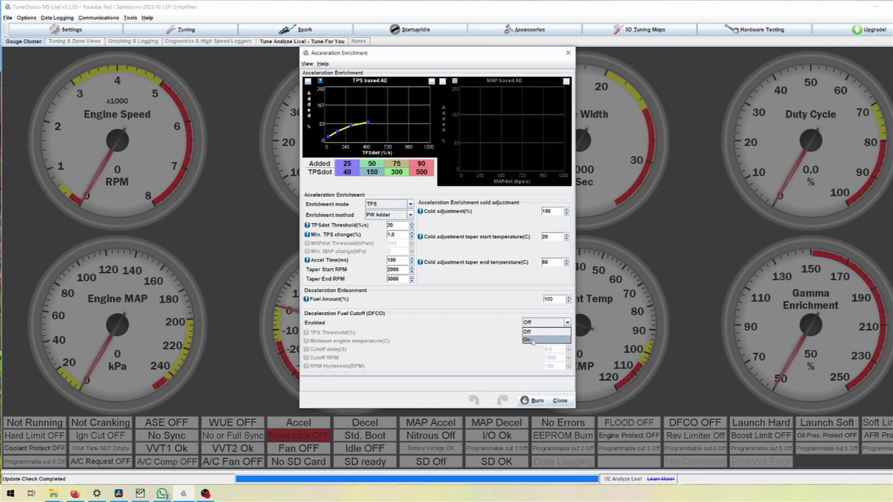
pyautogui.click(528, 339)
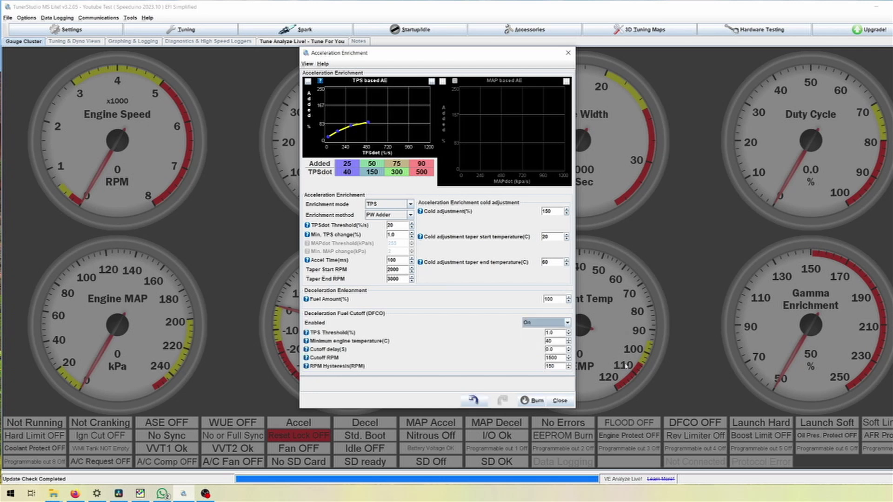
pyautogui.click(560, 350)
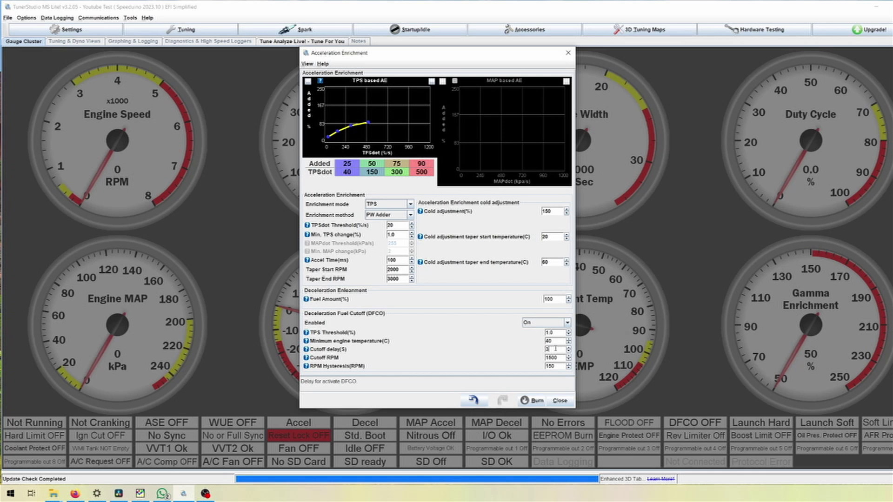
# - Commit the 3.0 s DFCO cutoff delay and check the 100% deceleration fuel amount
pyautogui.press('Return')
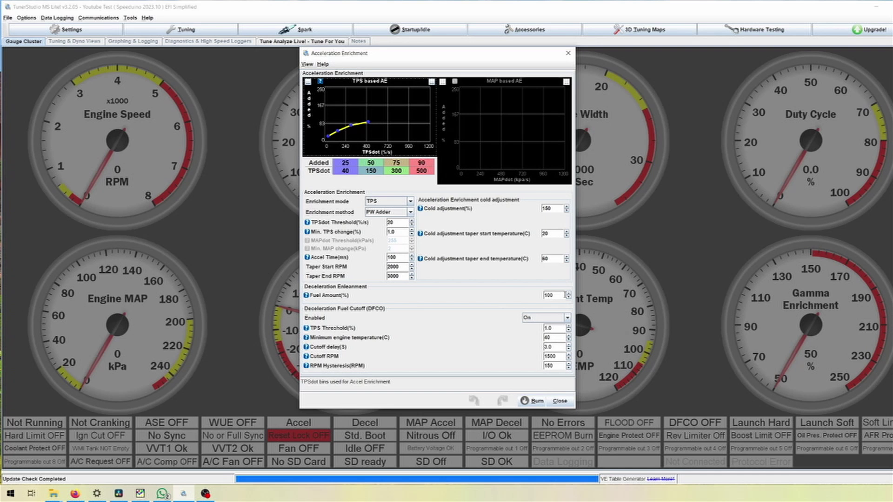
pyautogui.doubleClick(556, 295)
pyautogui.click(557, 295)
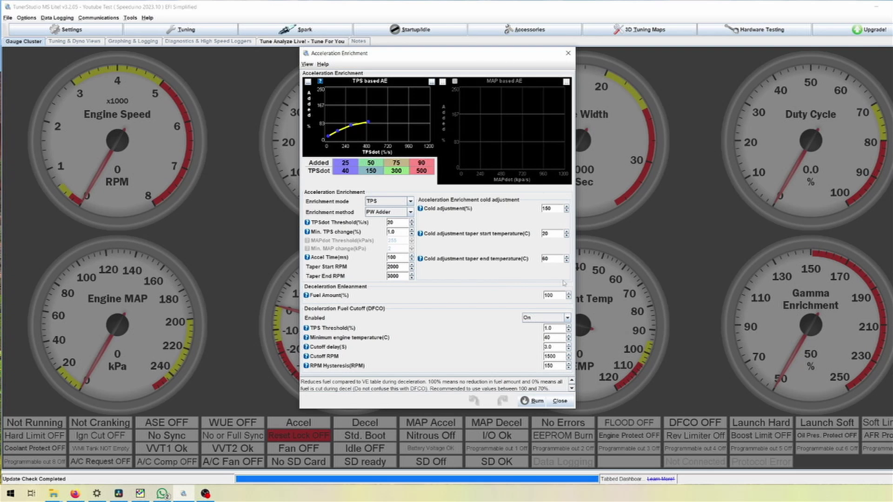
# - Close the enrichment settings, open the Ignition Advance Table and select the 20–30 kPa, 4000–8000 RPM cells
pyautogui.click(567, 53)
pyautogui.click(184, 29)
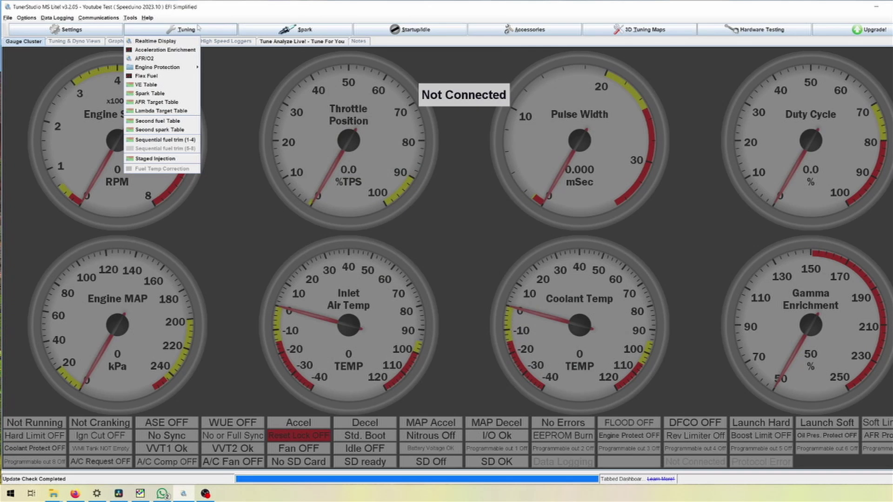
pyautogui.click(176, 93)
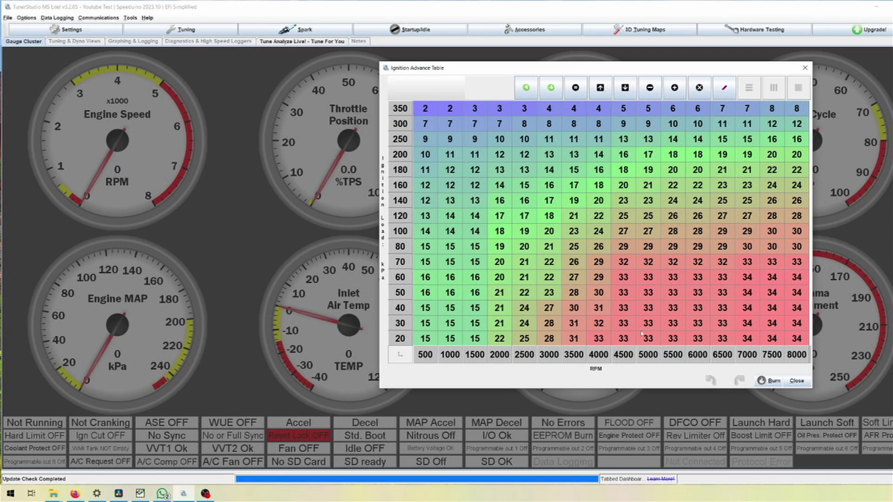
pyautogui.moveTo(796, 327); pyautogui.dragTo(599, 336)
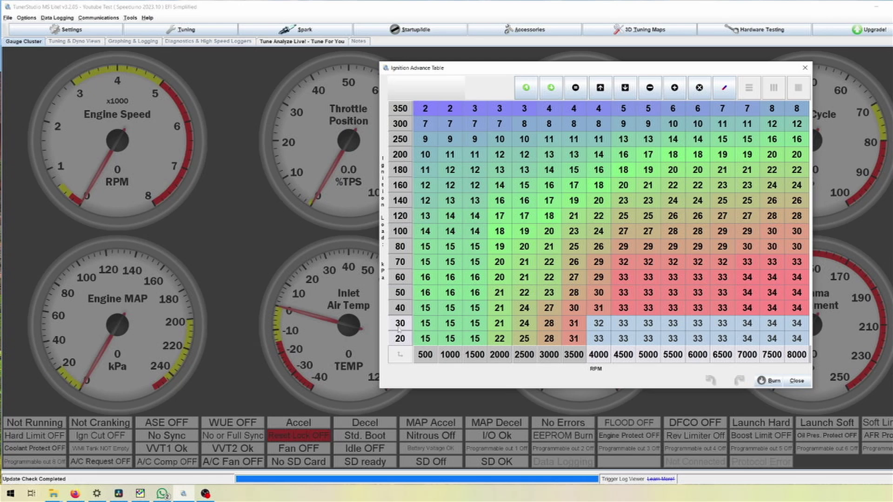
# - Inspect the 20 kPa row's load value, then reselect the 20–30 kPa cells from 4000–8000 RPM
pyautogui.moveTo(399, 329)
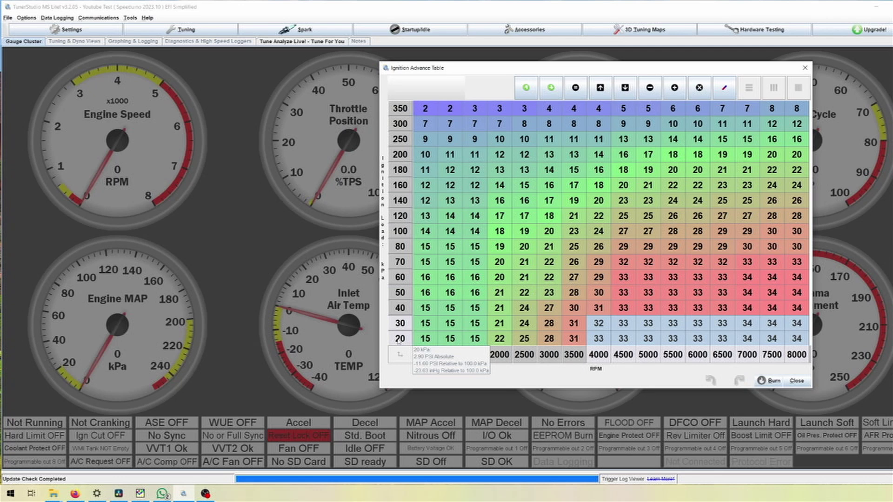
pyautogui.doubleClick(402, 336)
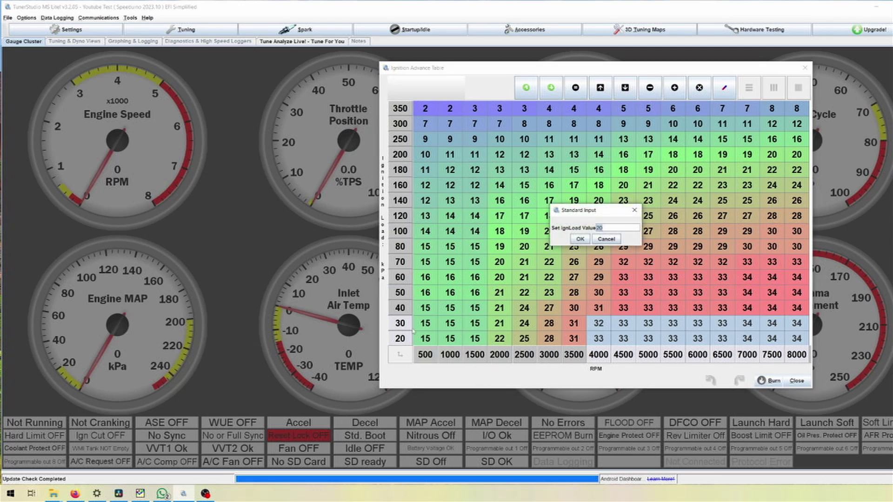
pyautogui.click(606, 239)
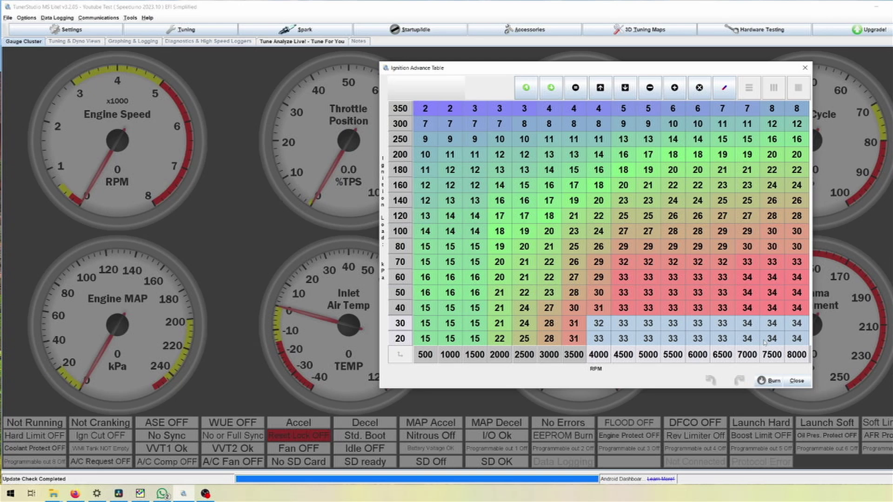
pyautogui.click(753, 325)
pyautogui.moveTo(599, 323); pyautogui.dragTo(791, 339)
# - Set the 20–30 kPa, 4000–8000 RPM cells to 0 and reselect them
pyautogui.write('0')
pyautogui.press('Return')
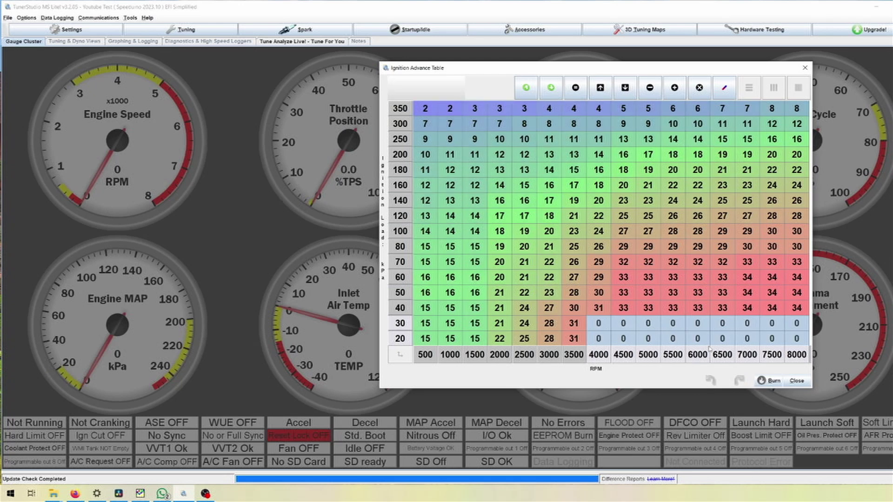
pyautogui.click(591, 324)
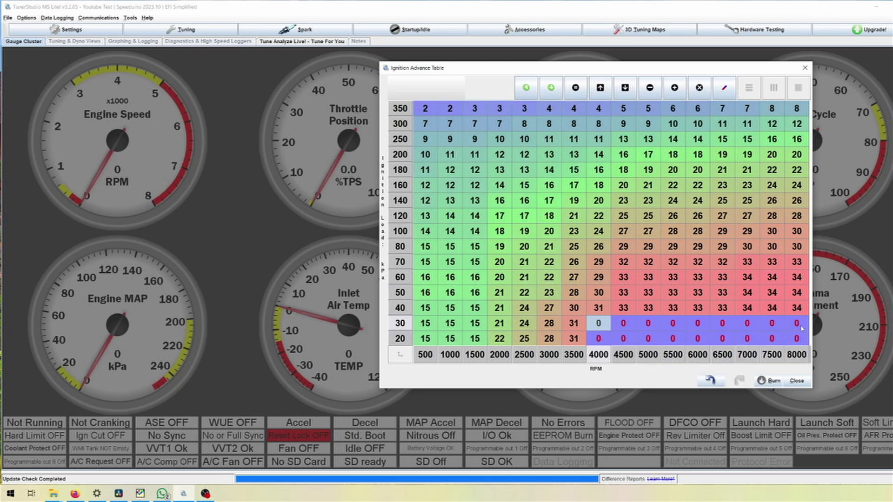
pyautogui.moveTo(801, 327); pyautogui.dragTo(600, 340)
# - Retard the selected low-load cells down to -40 degrees with the Decrement button
pyautogui.click(625, 89)
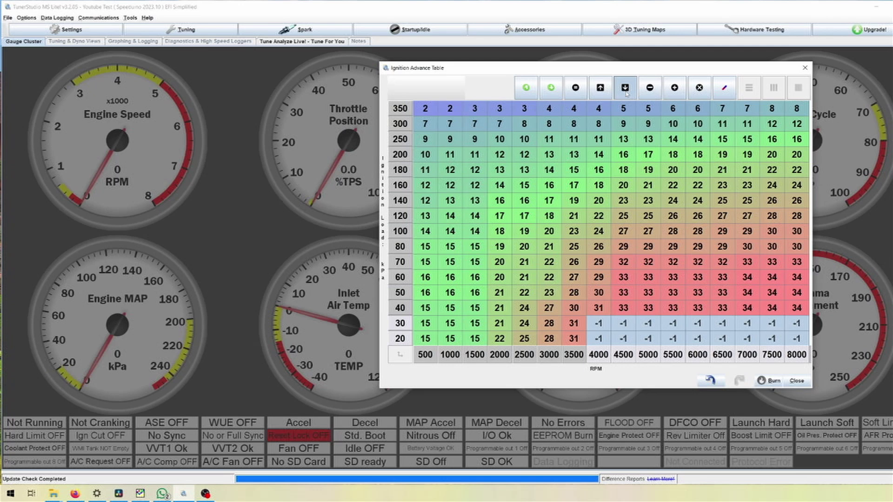
pyautogui.click(624, 90)
pyautogui.click(625, 90)
pyautogui.click(624, 89)
pyautogui.click(625, 89)
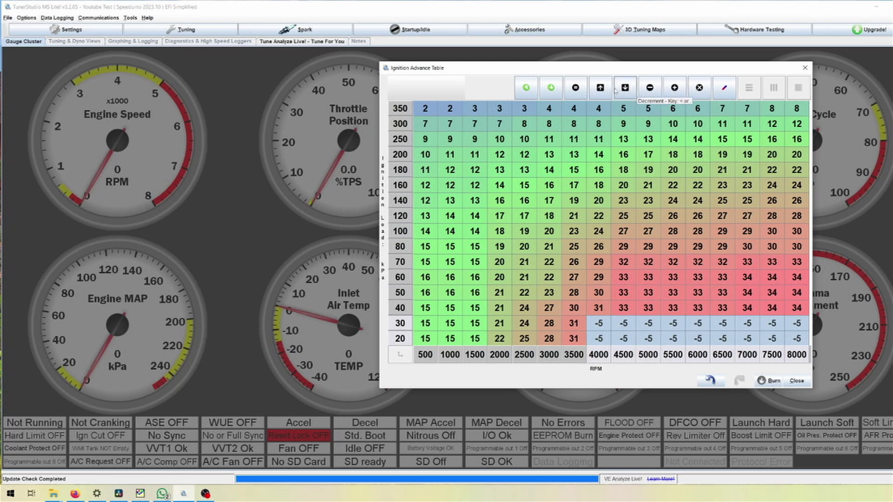
pyautogui.click(626, 88)
pyautogui.click(625, 88)
pyautogui.click(625, 87)
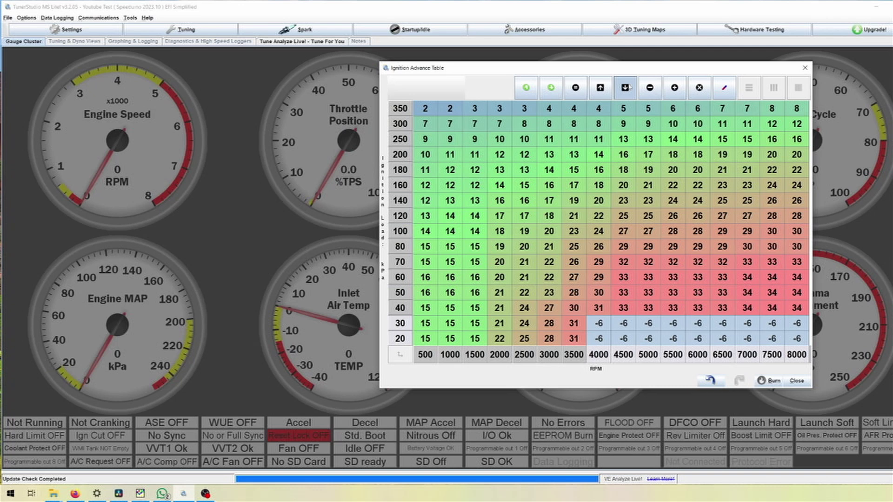
pyautogui.click(625, 88)
pyautogui.click(625, 88)
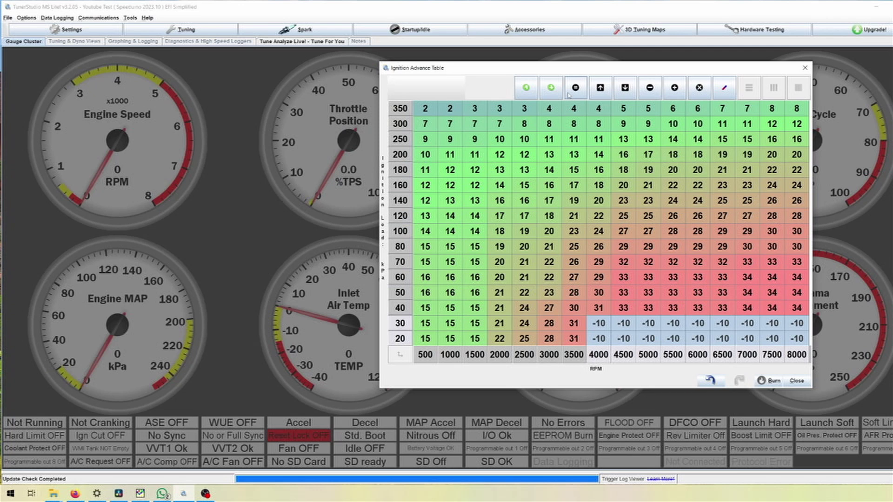
pyautogui.click(600, 88)
pyautogui.click(624, 88)
pyautogui.click(624, 88)
pyautogui.click(624, 87)
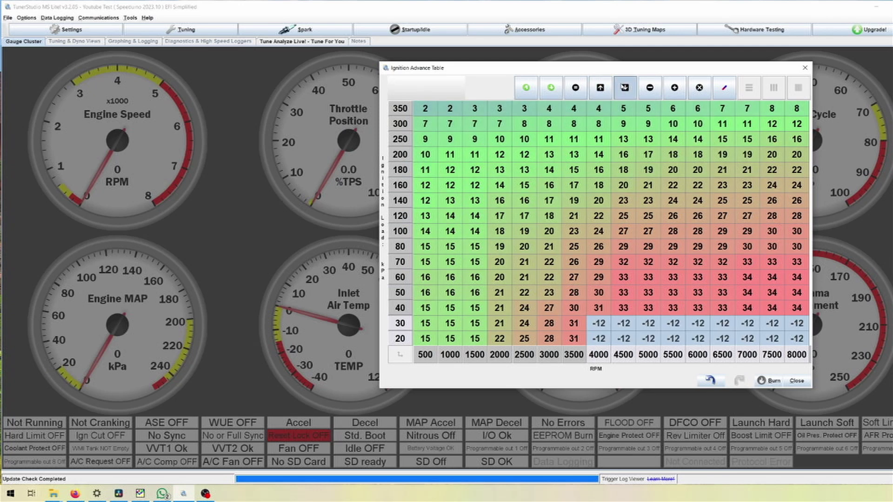
pyautogui.click(624, 87)
pyautogui.click(625, 88)
pyautogui.click(624, 88)
pyautogui.tripleClick(625, 87)
pyautogui.tripleClick(625, 87)
pyautogui.tripleClick(624, 87)
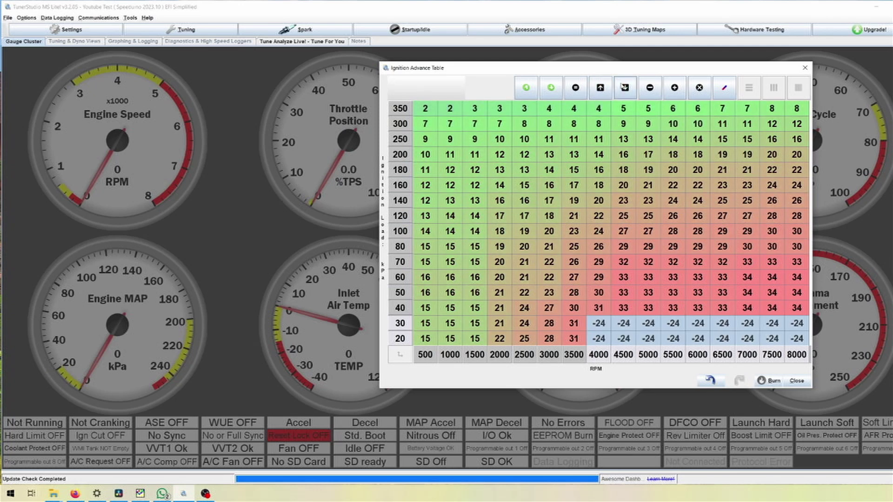
pyautogui.tripleClick(624, 88)
pyautogui.tripleClick(624, 87)
pyautogui.tripleClick(624, 88)
pyautogui.tripleClick(625, 87)
pyautogui.tripleClick(625, 87)
pyautogui.click(624, 87)
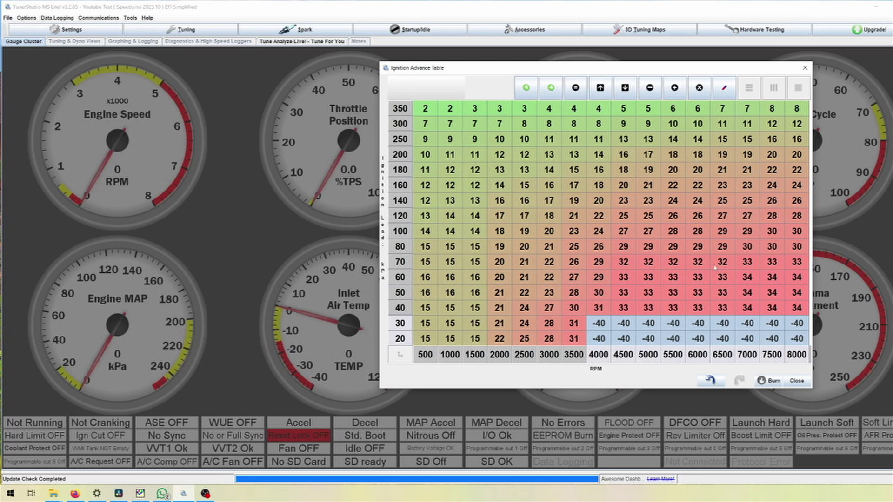
pyautogui.click(605, 337)
# - Replace the -40 values with 6, lower to 5, and reselect the 20–30 kPa, 4000–8000 RPM cells
pyautogui.write('6')
pyautogui.press('Return')
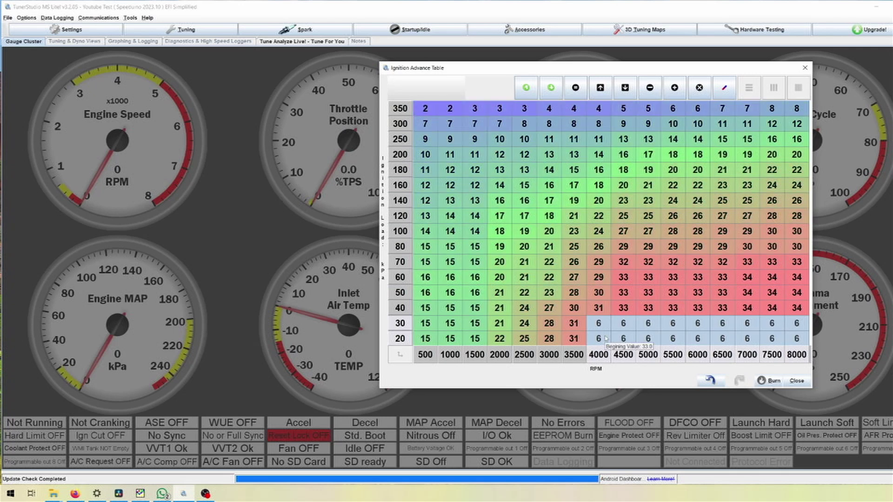
pyautogui.press('-')
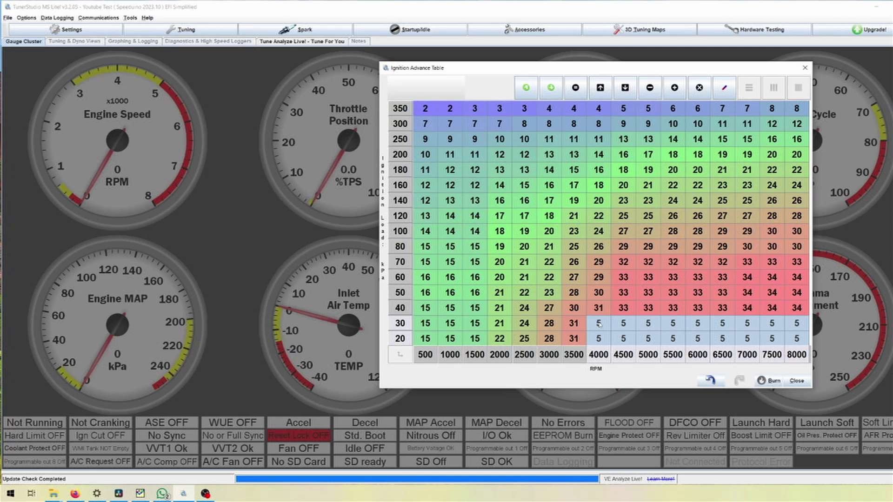
pyautogui.moveTo(598, 324)
pyautogui.moveTo(599, 324); pyautogui.dragTo(796, 347)
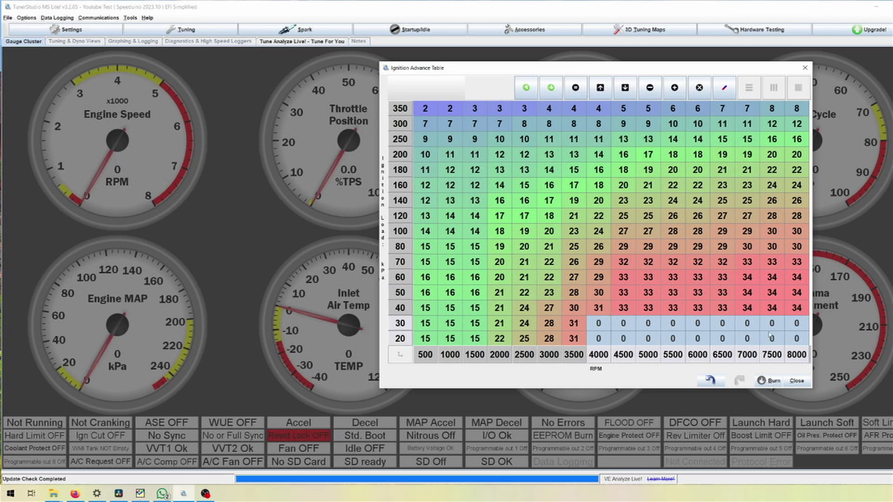
pyautogui.moveTo(769, 336); pyautogui.dragTo(598, 340)
# - Set the low-load cells to 9, then decrease them by 19 to -10
pyautogui.write('9')
pyautogui.press('Return')
pyautogui.press('-')
pyautogui.write('19')
pyautogui.press('Return')
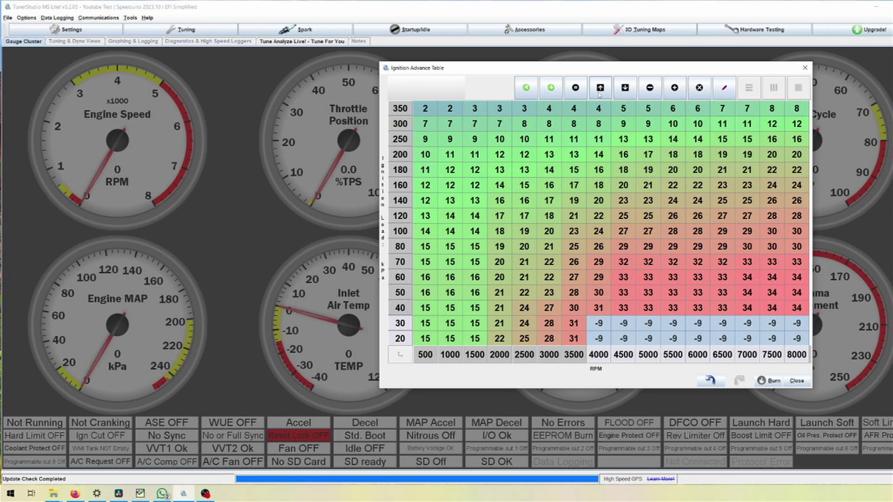
# - Step the low-load cells down to -20 degrees with the Decrement button
pyautogui.click(624, 88)
pyautogui.click(625, 87)
pyautogui.click(624, 88)
pyautogui.click(624, 88)
pyautogui.click(624, 87)
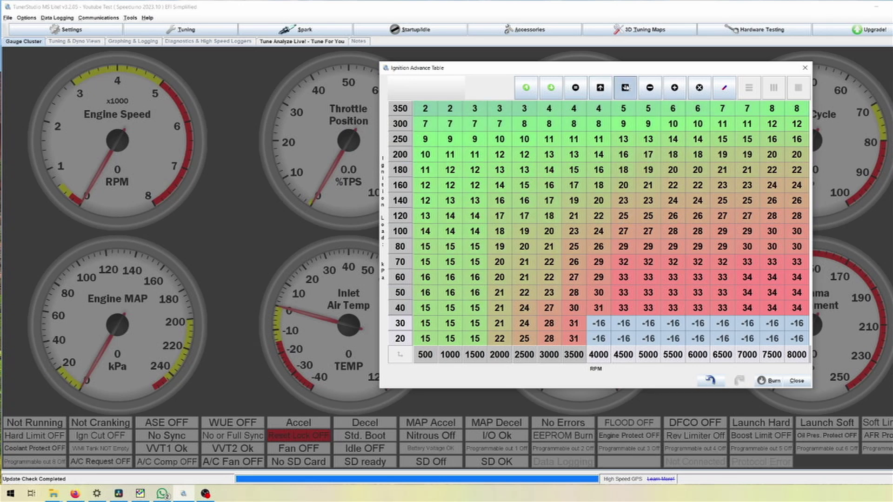
pyautogui.click(625, 87)
pyautogui.click(625, 87)
pyautogui.click(625, 87)
pyautogui.click(625, 87)
pyautogui.click(625, 87)
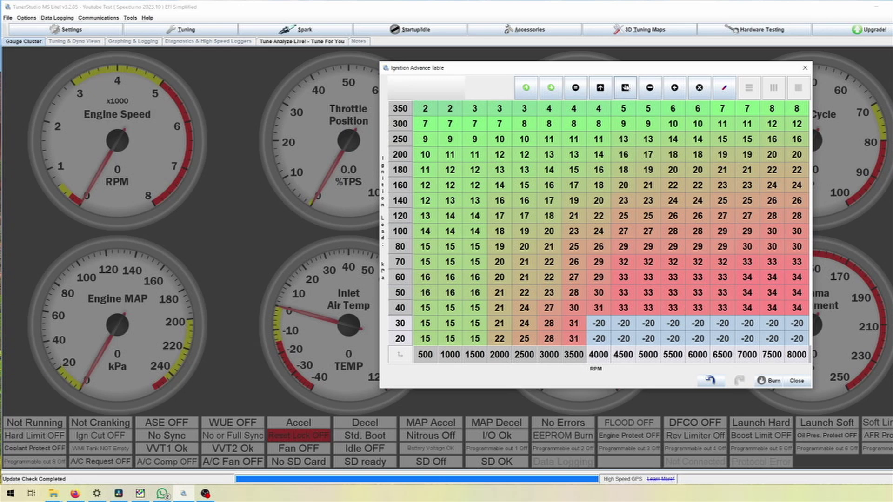
pyautogui.click(625, 87)
pyautogui.click(625, 87)
pyautogui.moveTo(626, 326)
pyautogui.mouseDown()
pyautogui.moveTo(626, 333)
pyautogui.moveTo(797, 338)
pyautogui.moveTo(598, 339)
pyautogui.moveTo(627, 336)
pyautogui.mouseUp()
pyautogui.press('F2')
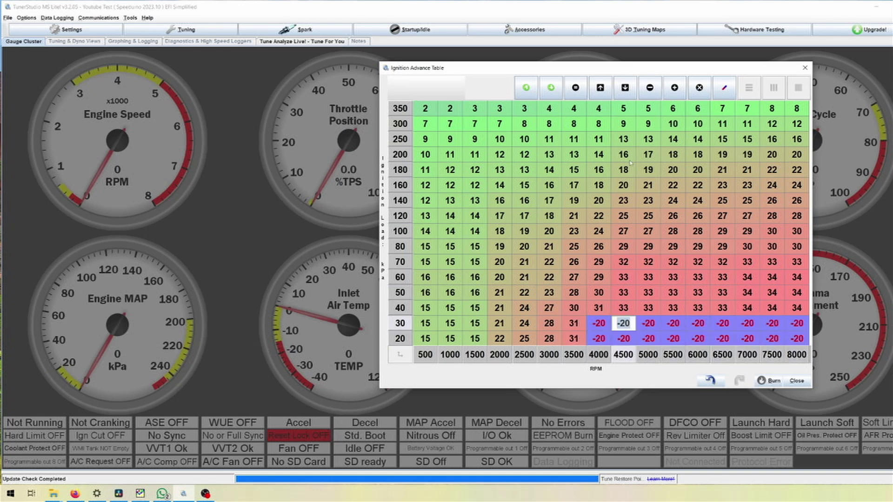
pyautogui.press('Return')
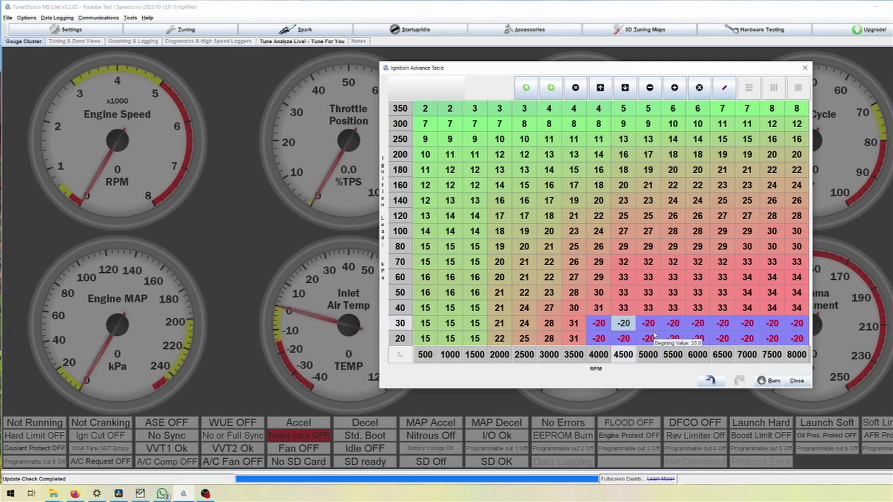
pyautogui.moveTo(623, 338); pyautogui.dragTo(581, 325)
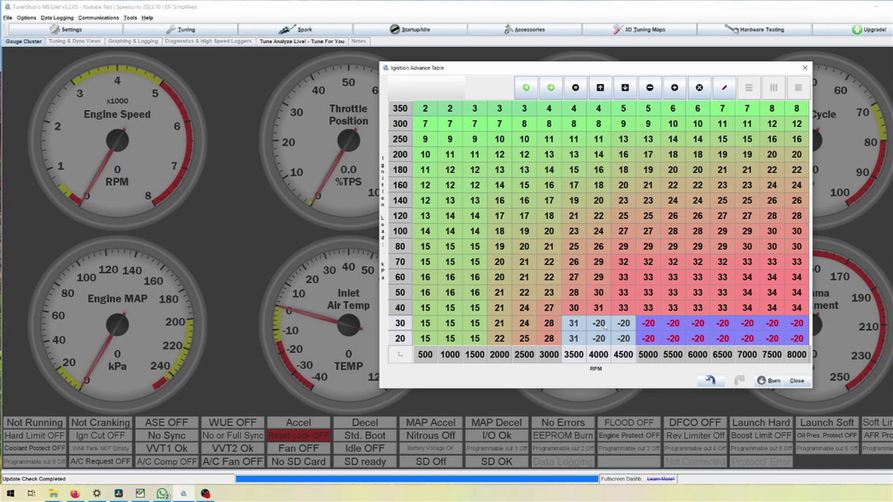
pyautogui.click(625, 325)
pyautogui.click(625, 332)
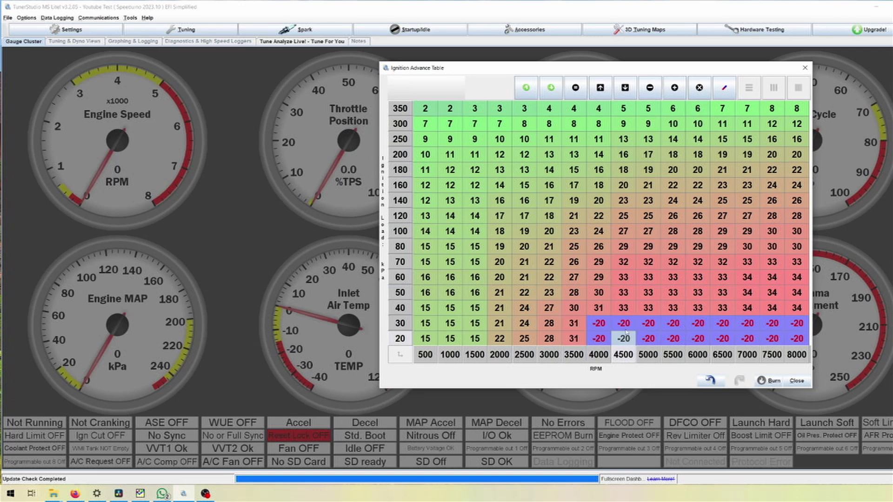
pyautogui.click(625, 325)
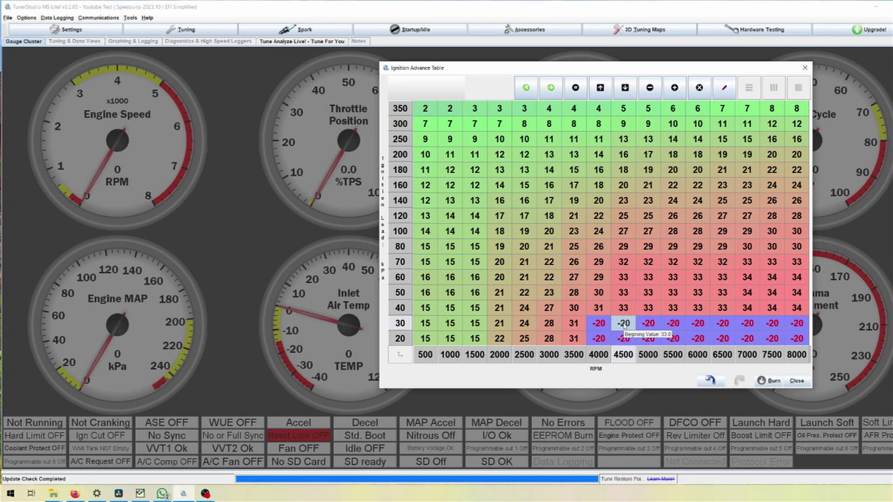
pyautogui.moveTo(624, 325); pyautogui.dragTo(573, 344)
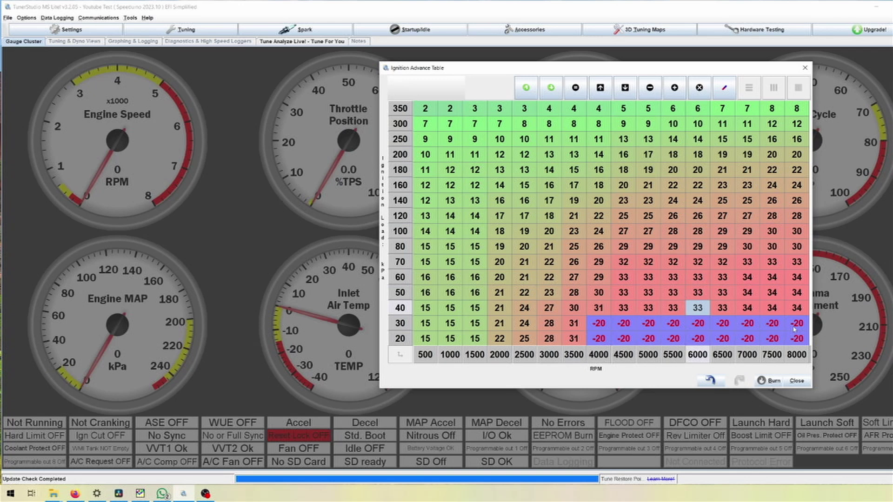
# - Set the 40 kPa row cells from 4500–8000 RPM to 7
pyautogui.moveTo(794, 328); pyautogui.dragTo(623, 293)
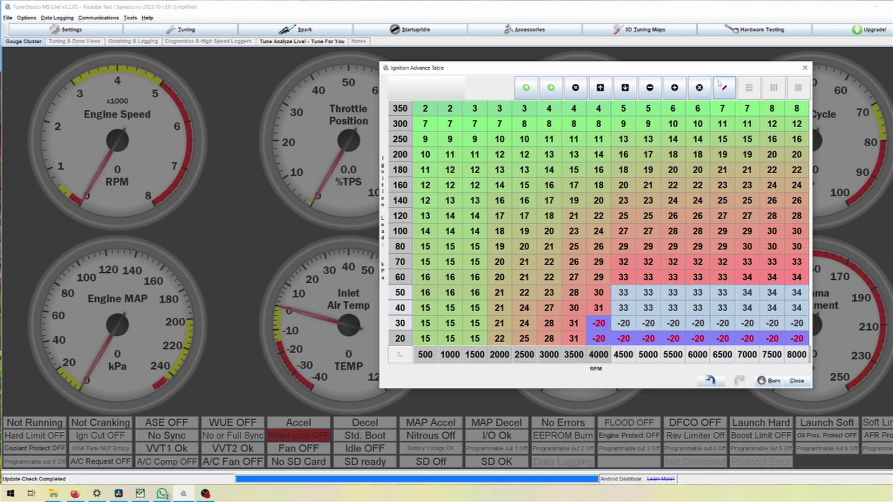
pyautogui.click(699, 91)
pyautogui.moveTo(626, 297); pyautogui.dragTo(566, 347)
# - Interpolate the 20–30 kPa rows across 3000–4500 RPM into a 28, 12, -4, -20 ramp
pyautogui.click(722, 324)
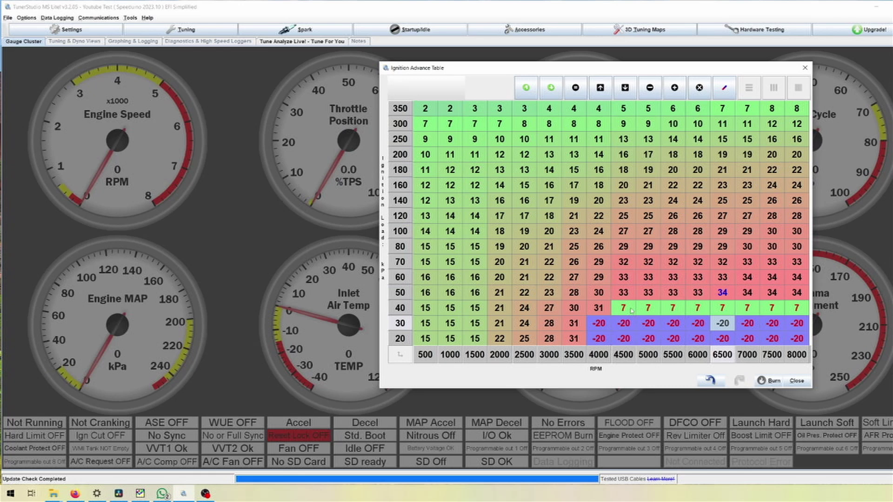
pyautogui.click(621, 325)
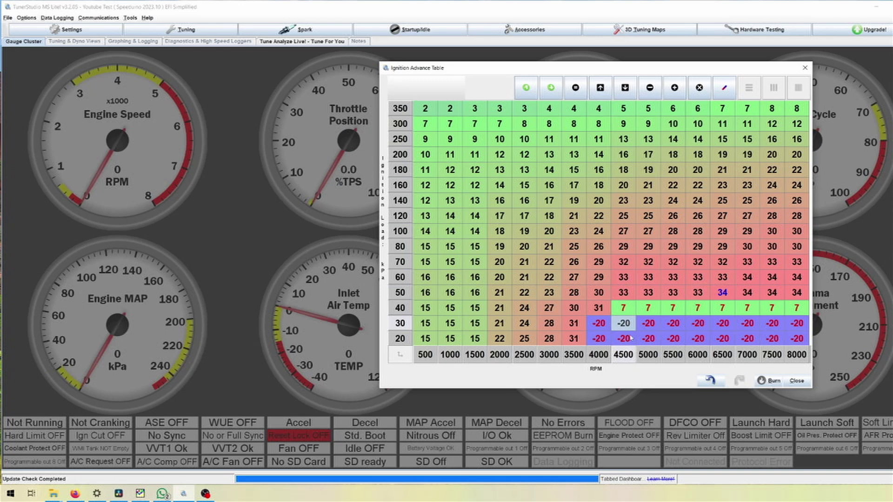
pyautogui.moveTo(616, 329); pyautogui.dragTo(542, 343)
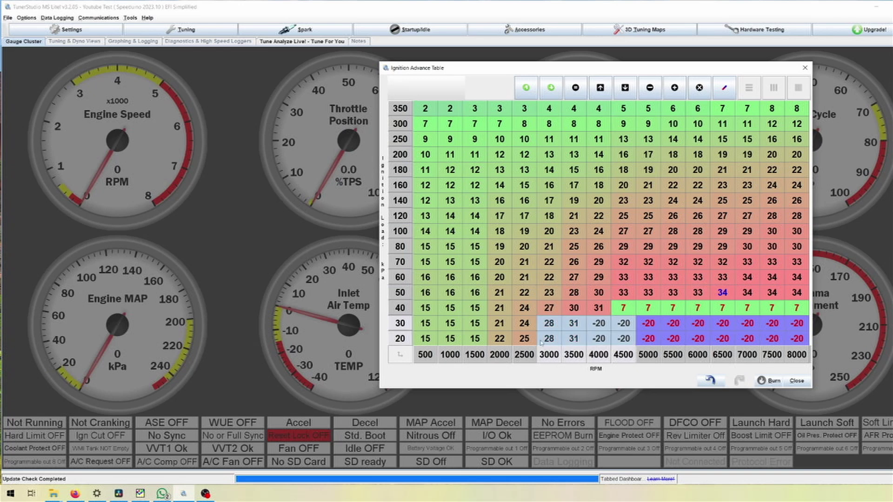
pyautogui.click(723, 88)
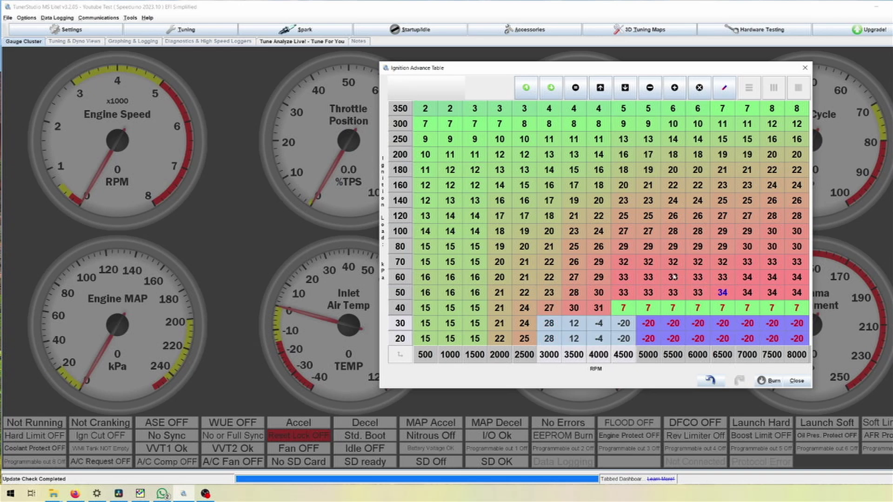
pyautogui.click(597, 338)
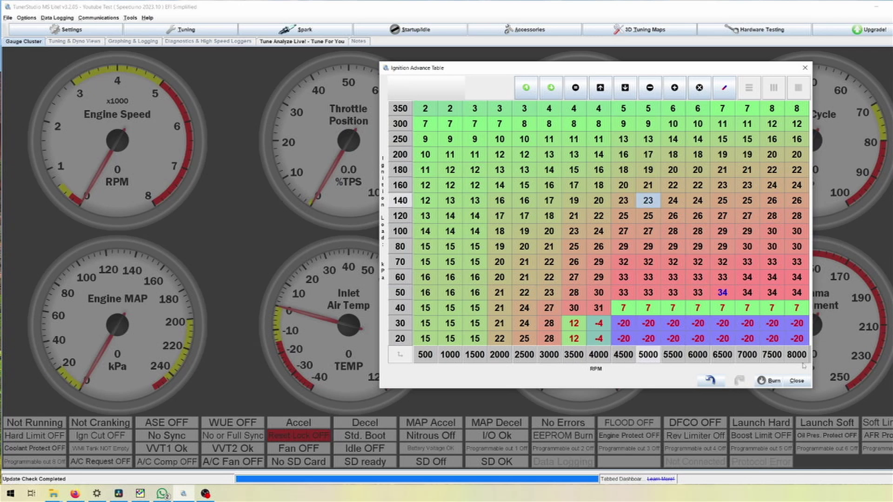
# - Swap the ignition table for the VE Table, centred and enlarged, and select low-load high-RPM cells
pyautogui.click(796, 381)
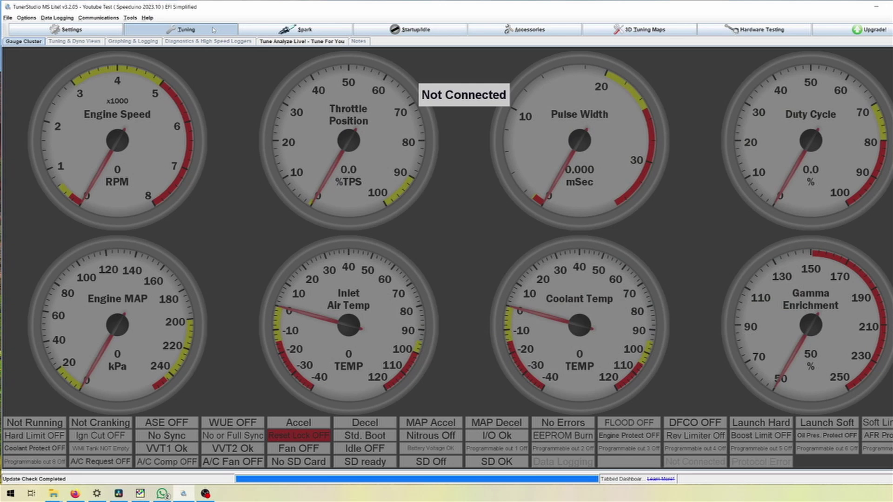
pyautogui.click(186, 29)
pyautogui.click(183, 85)
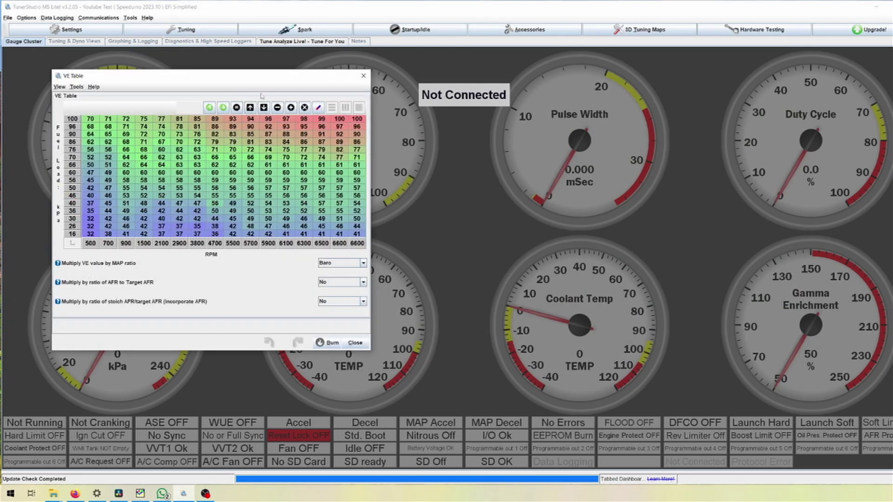
pyautogui.moveTo(246, 77); pyautogui.dragTo(486, 85)
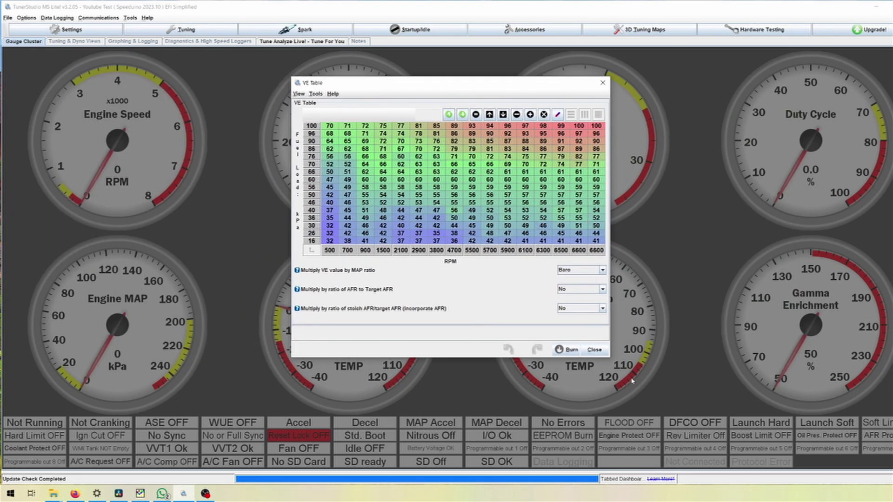
pyautogui.moveTo(608, 355); pyautogui.dragTo(707, 408)
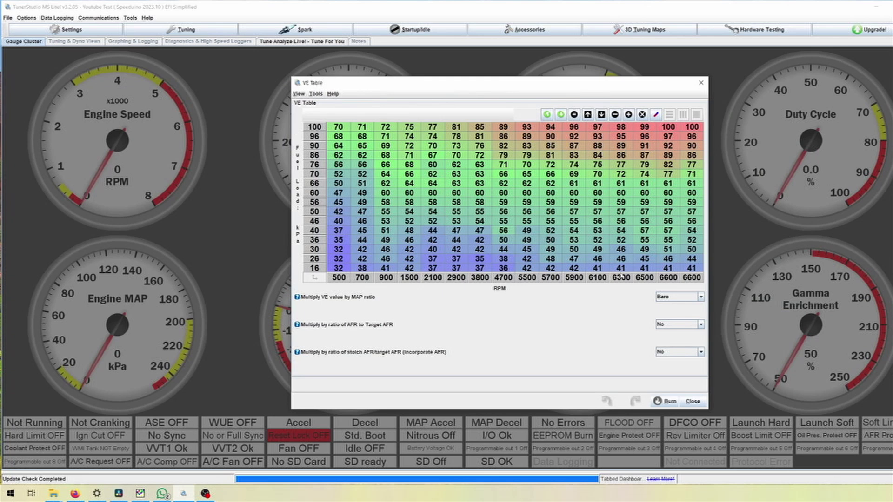
pyautogui.moveTo(687, 272); pyautogui.dragTo(506, 262)
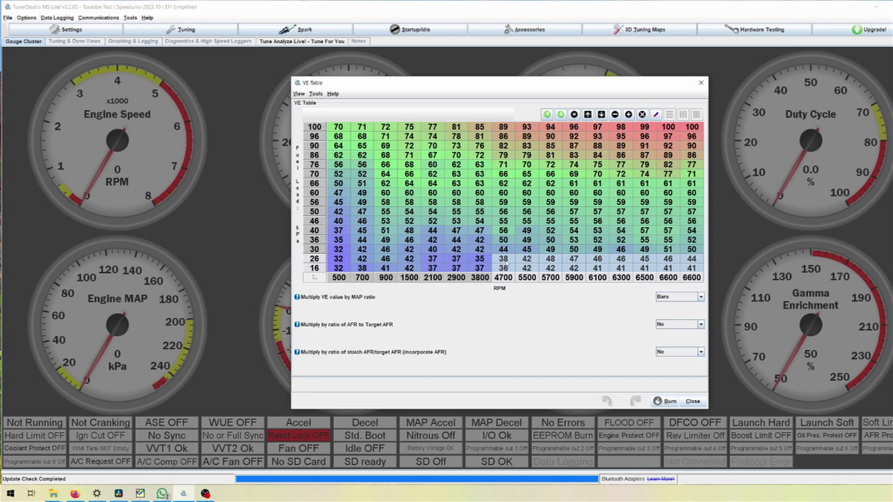
pyautogui.click(653, 272)
pyautogui.moveTo(691, 268); pyautogui.dragTo(500, 268)
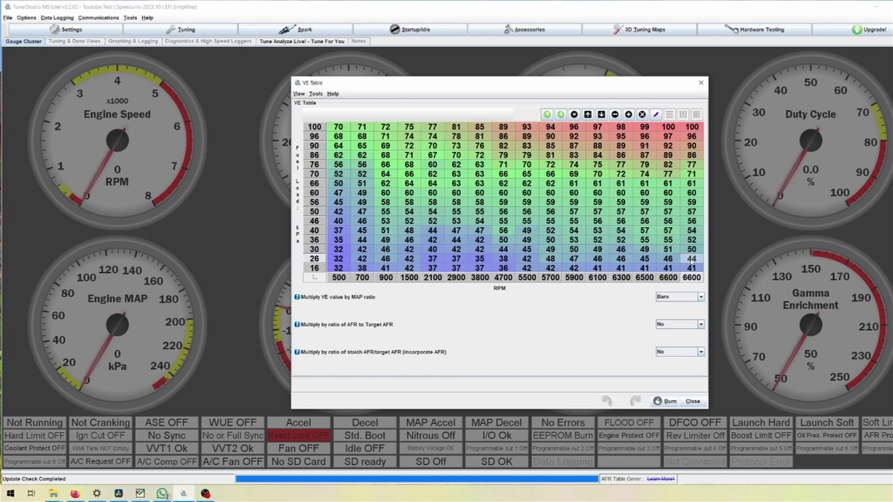
pyautogui.moveTo(691, 262); pyautogui.dragTo(530, 269)
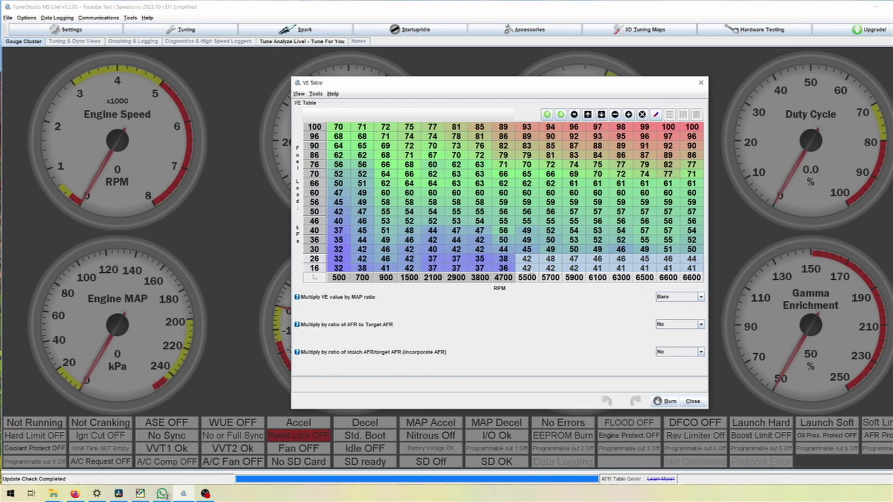
pyautogui.click(668, 269)
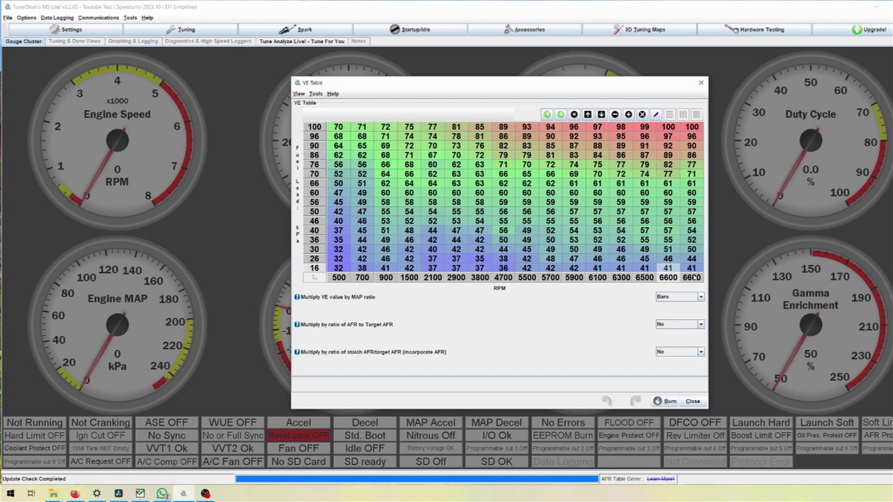
pyautogui.moveTo(689, 271); pyautogui.dragTo(525, 269)
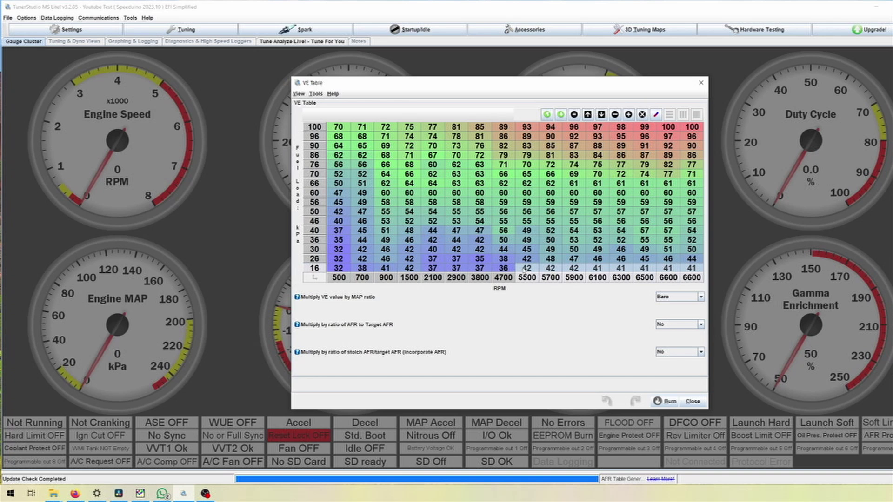
pyautogui.click(677, 260)
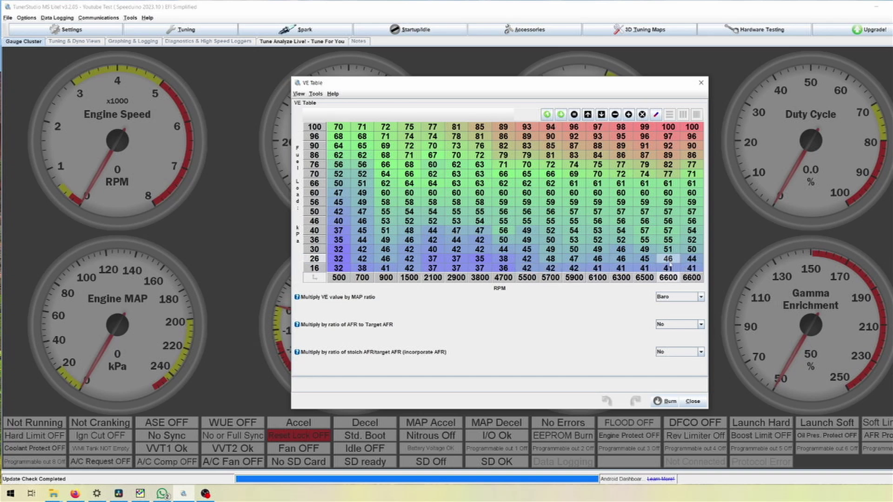
pyautogui.click(690, 271)
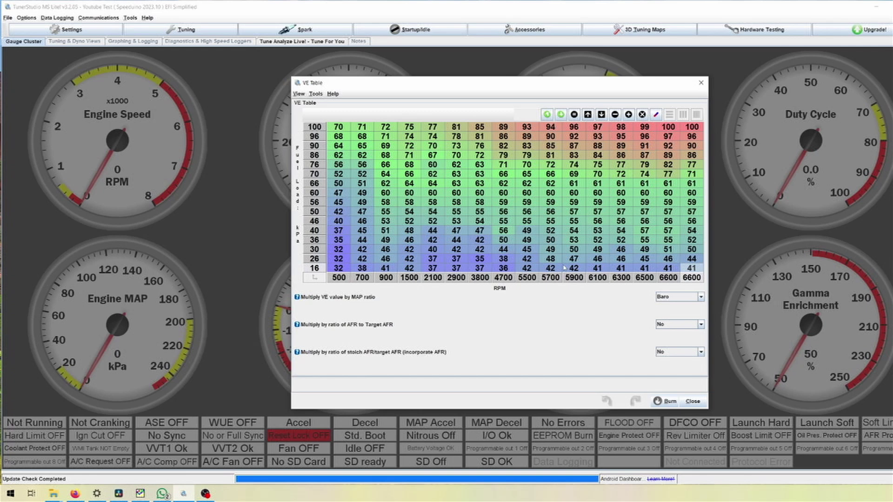
pyautogui.click(553, 268)
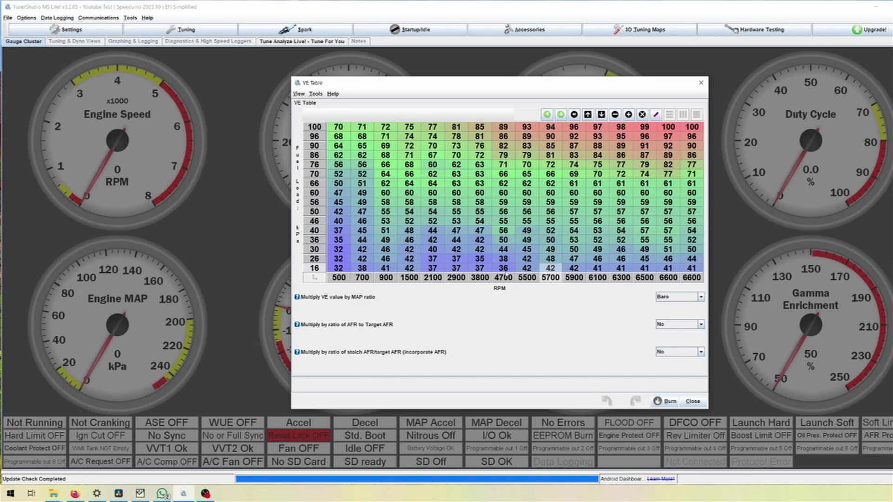